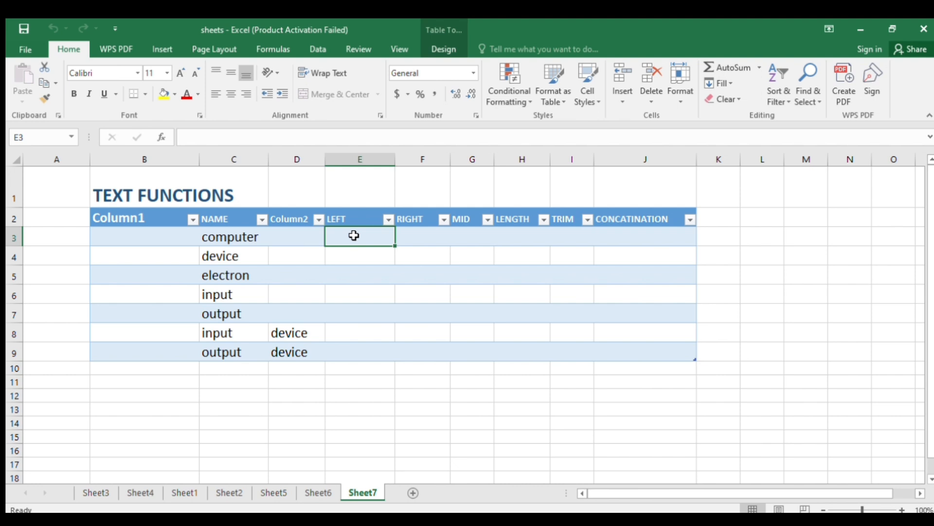
Step: Fill the LEFT column with the first two characters of each name by entering =LEFT(C3,2) in E3
text(=)
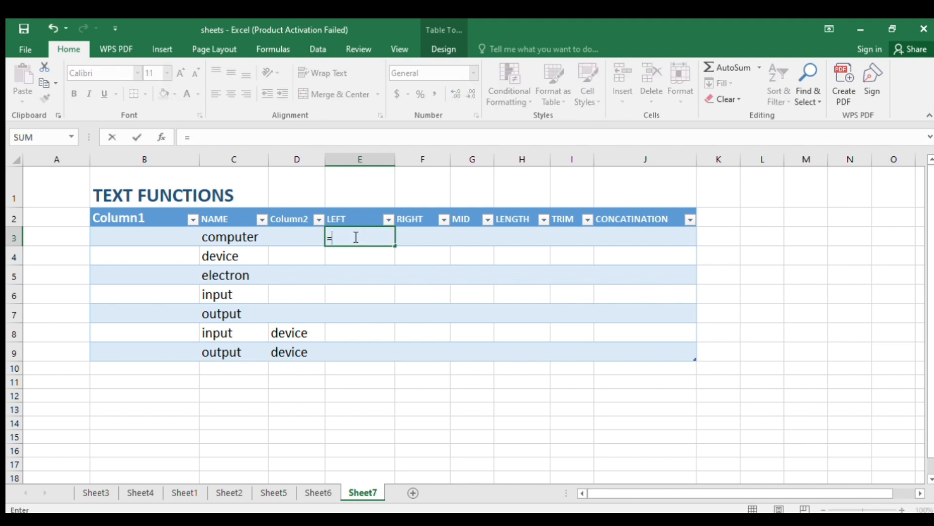
text(left()
text(c3)
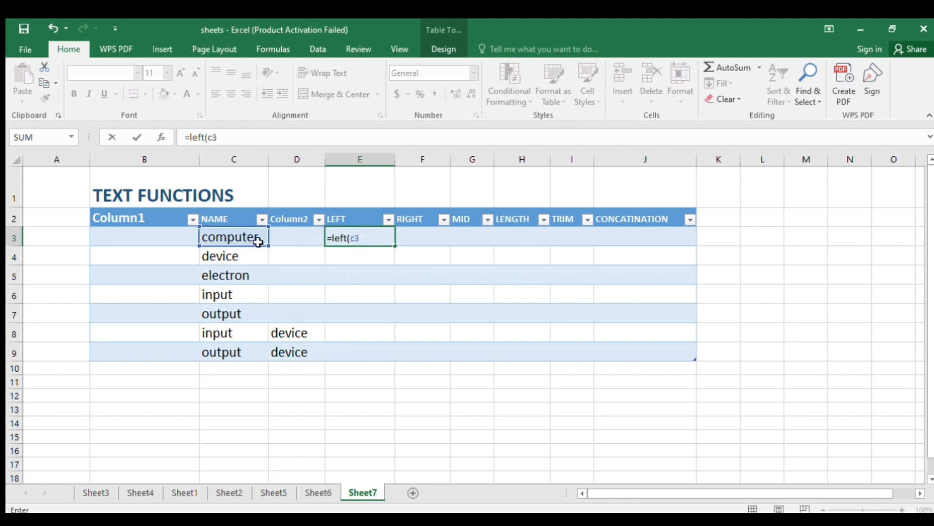
text(,2))
key(Return)
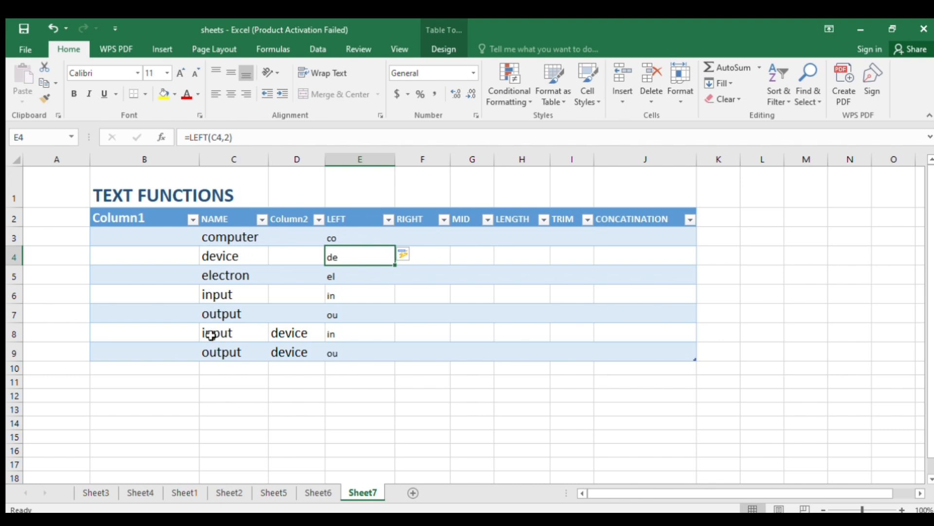
click(353, 237)
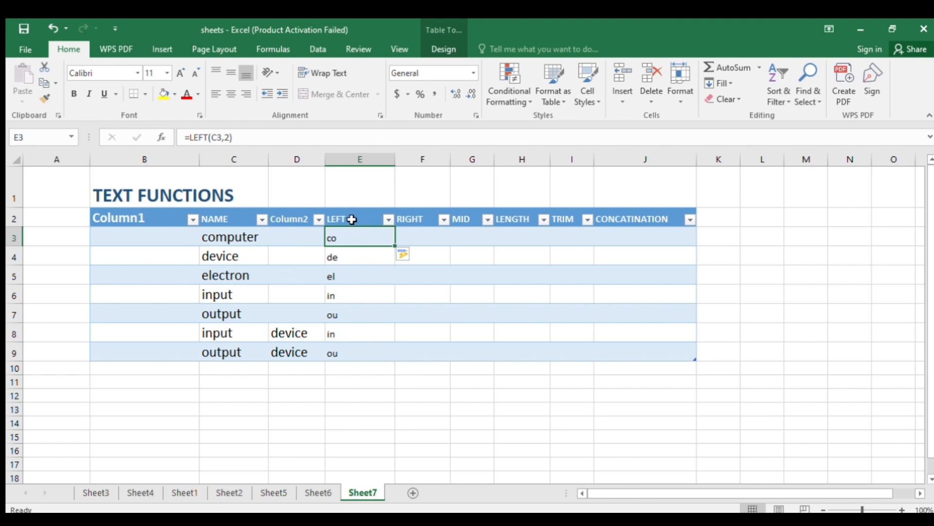
click(412, 231)
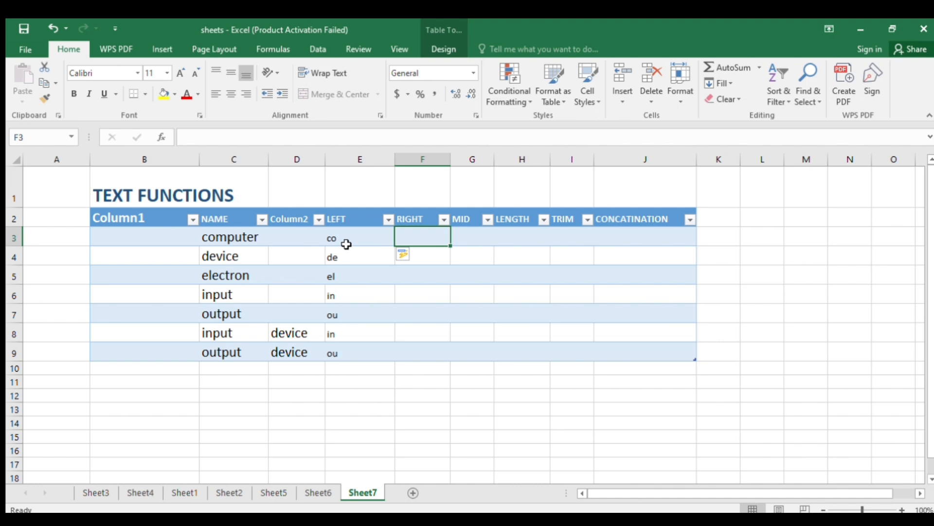
text(=ru)
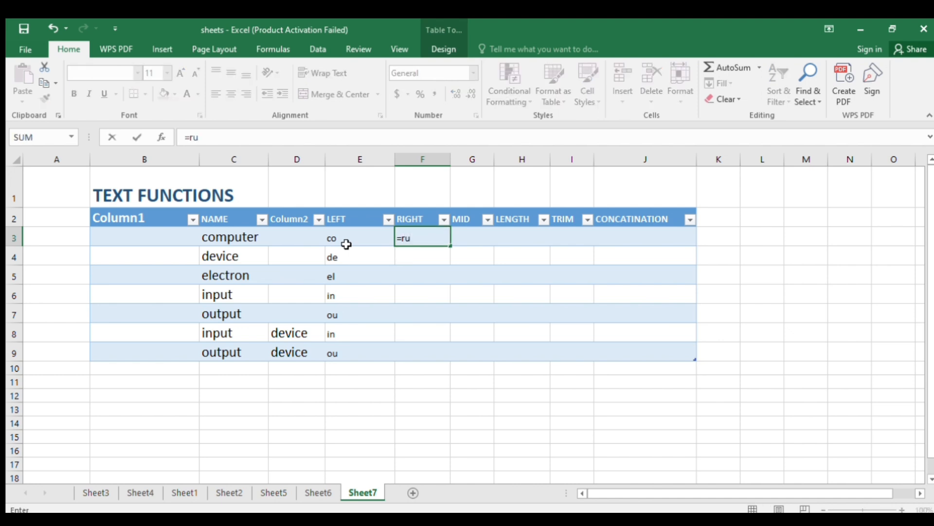
key(BackSpace)
text(ight()
click(243, 236)
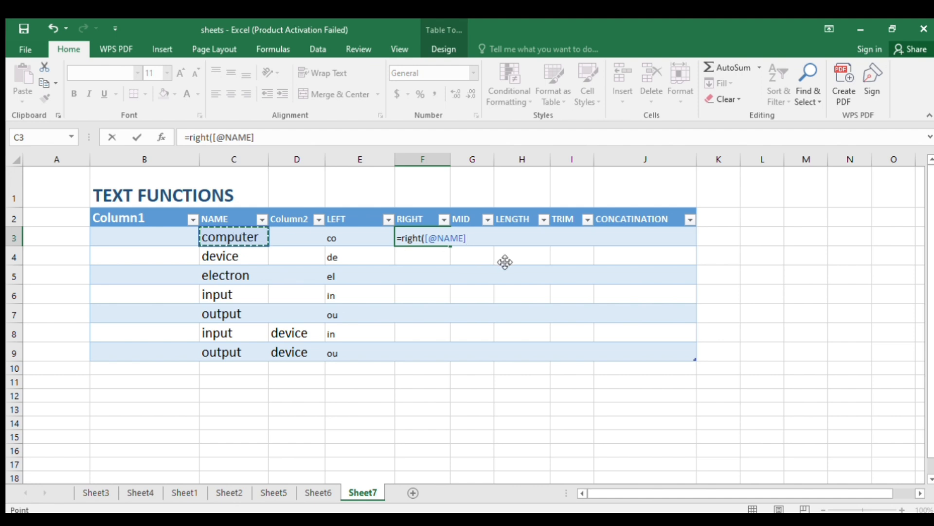
text(,)
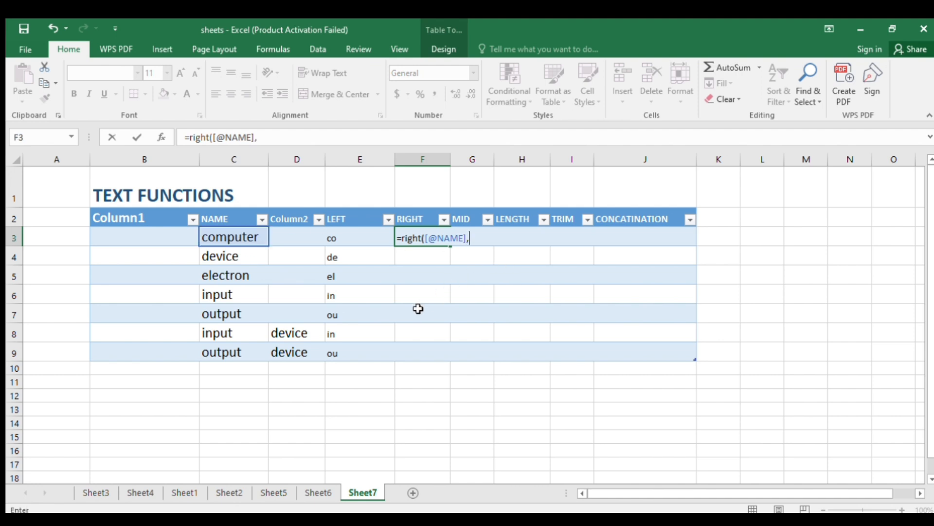
text(2))
key(Return)
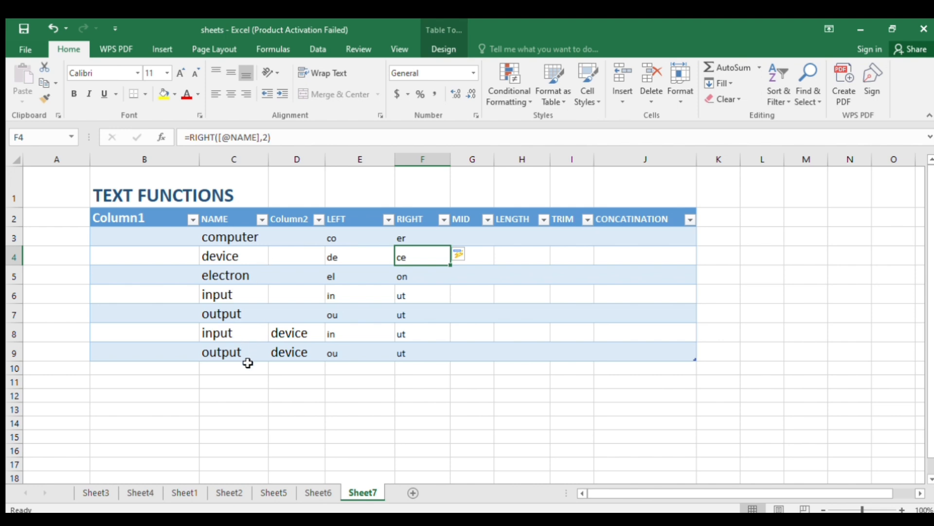
click(462, 236)
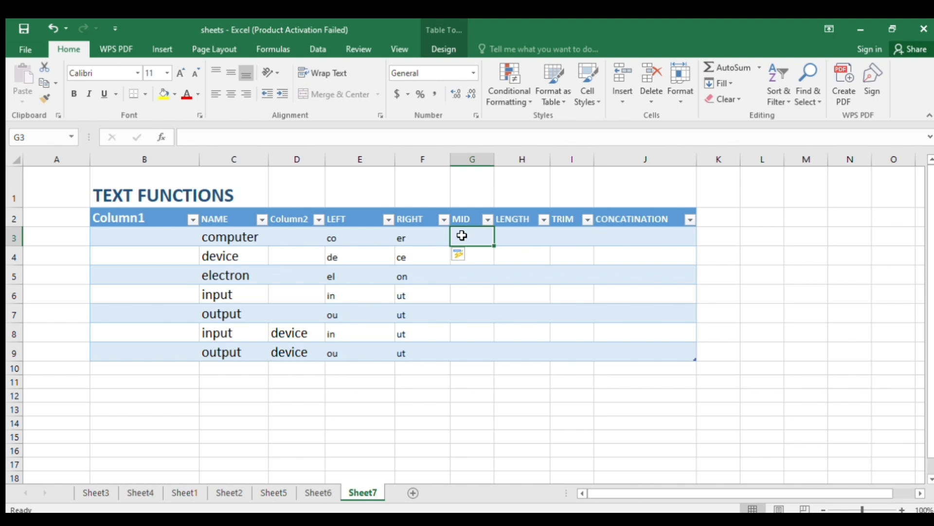
text(=mid)
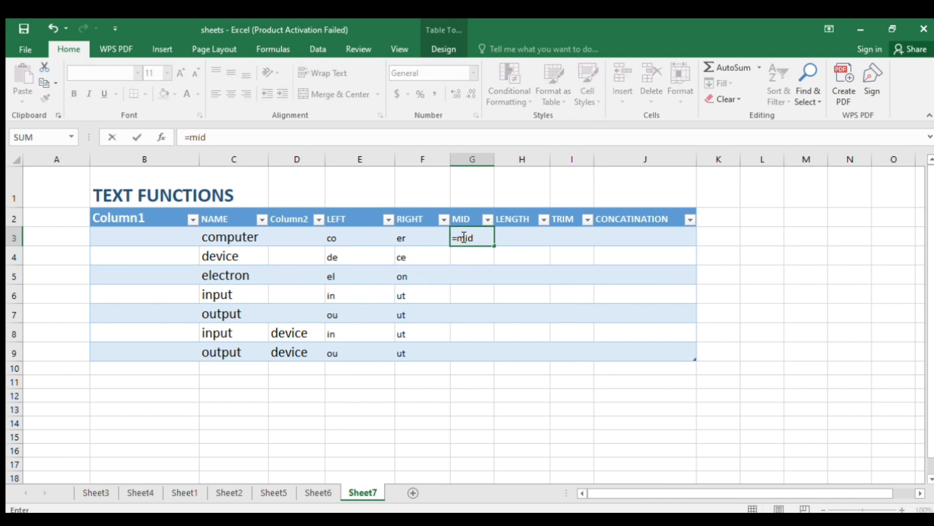
text(()
click(243, 235)
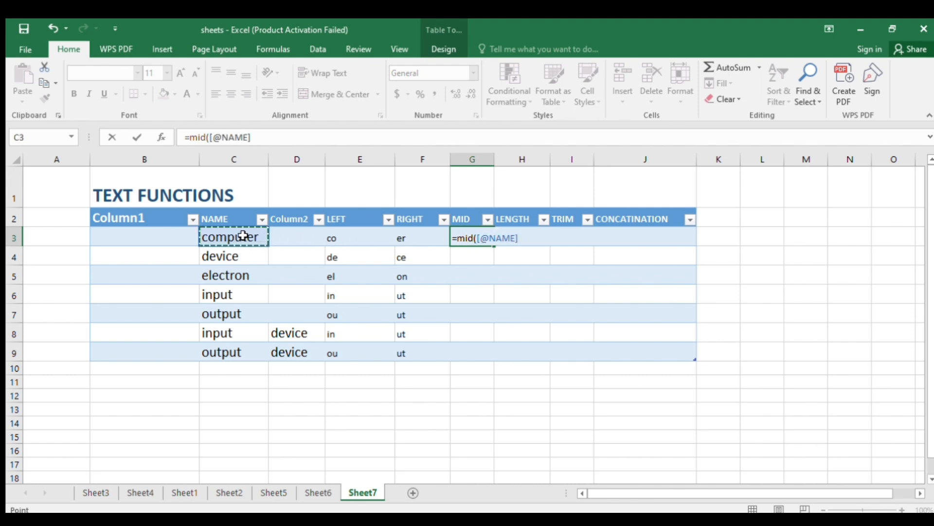
text(,)
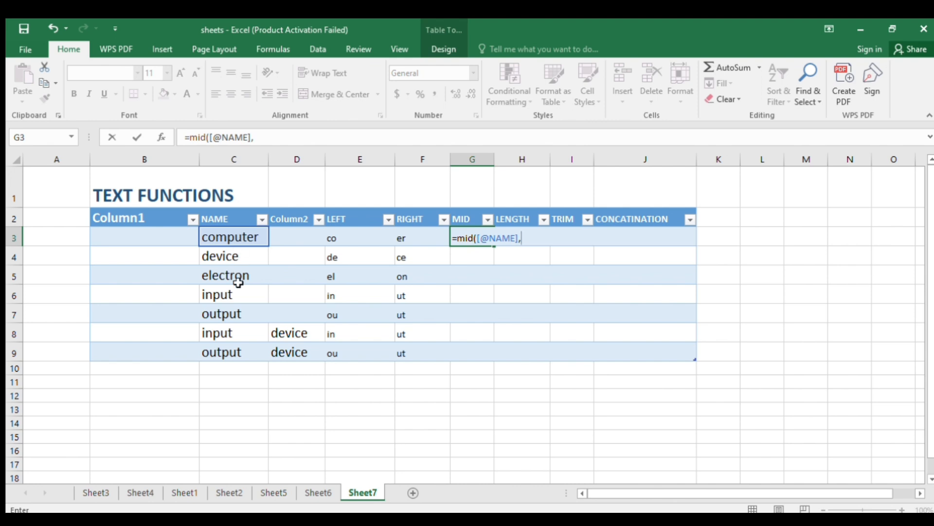
text(3)
text(4))
key(Return)
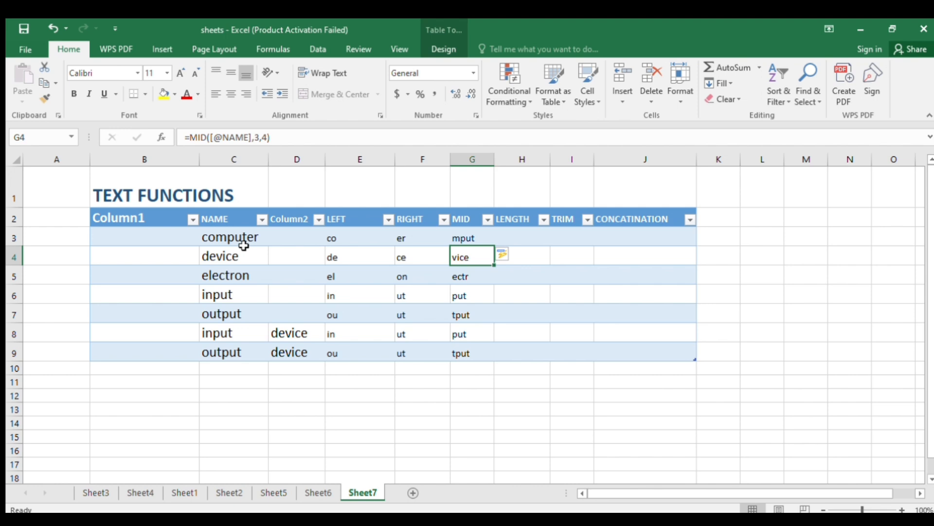
click(507, 240)
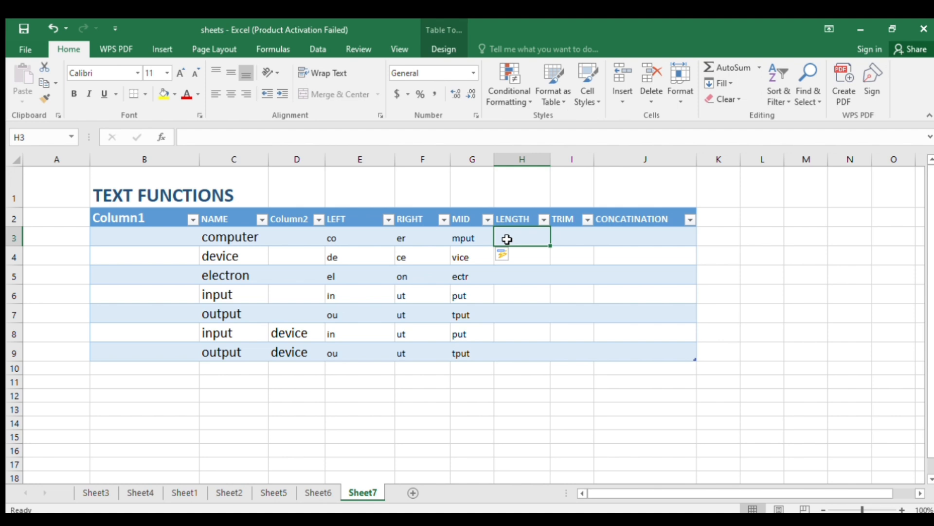
text(=)
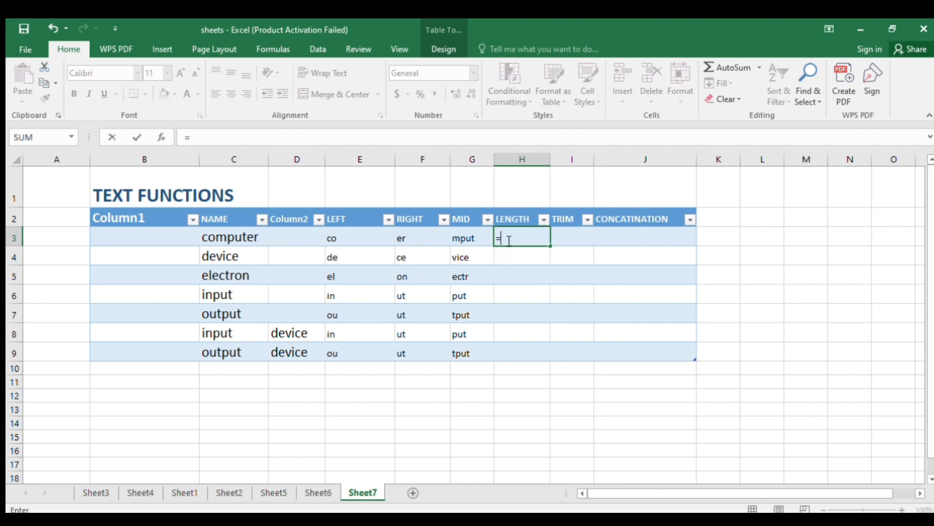
text(len)
text(()
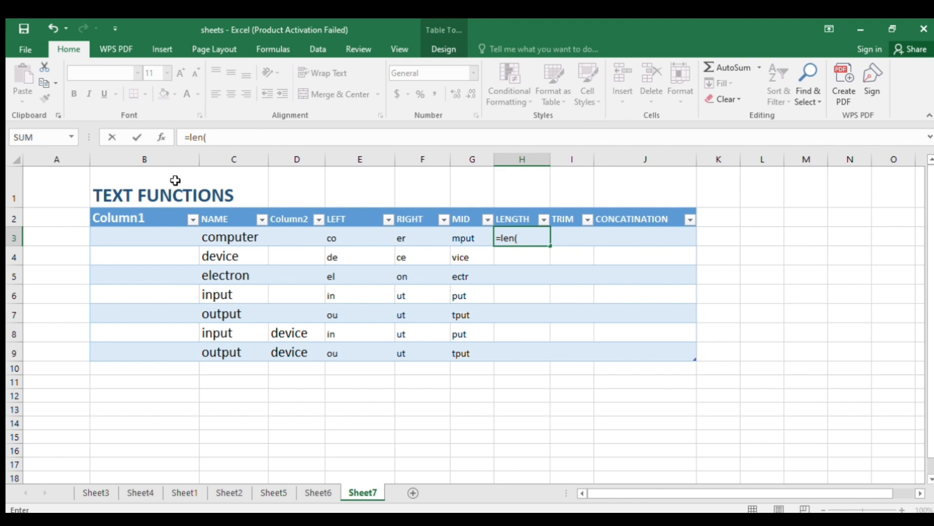
click(238, 237)
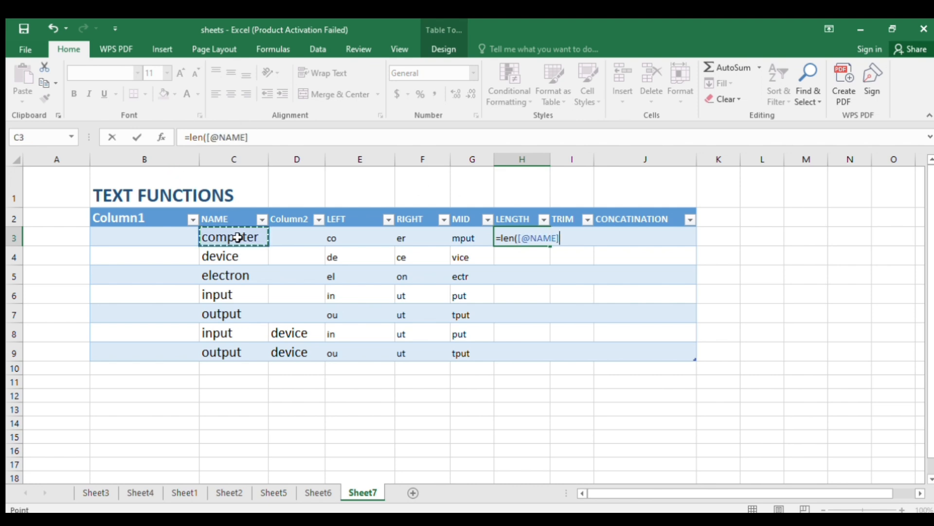
text())
key(Return)
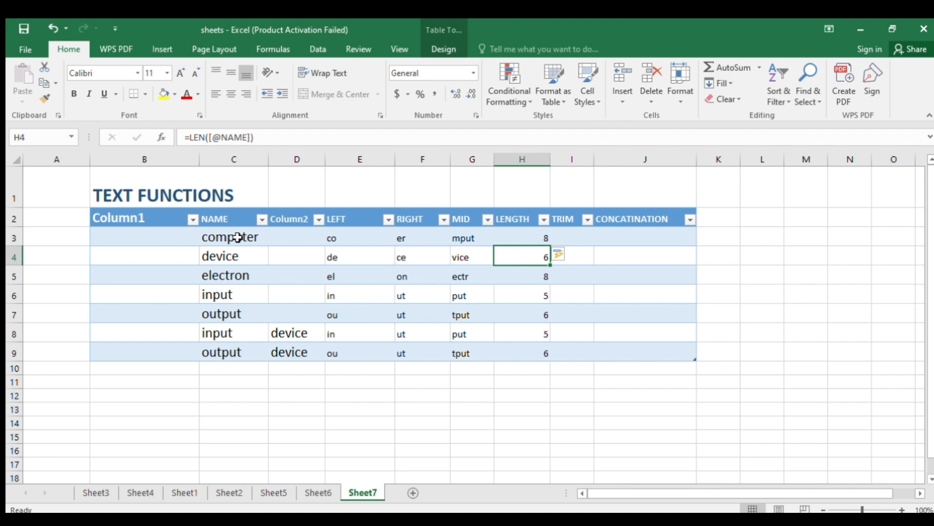
Step: Insert two extra spaces inside the word "device" in C4, between "devi" and "ce"
click(225, 259)
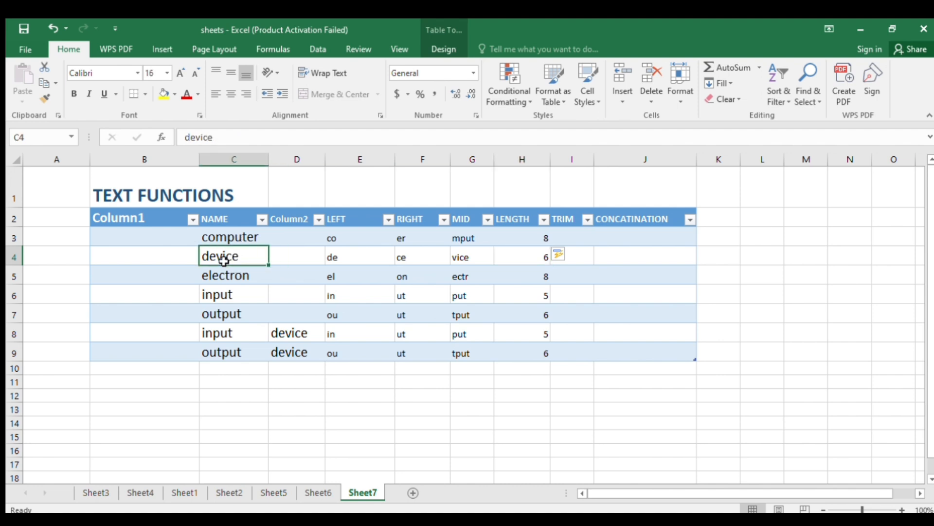
double_click(226, 261)
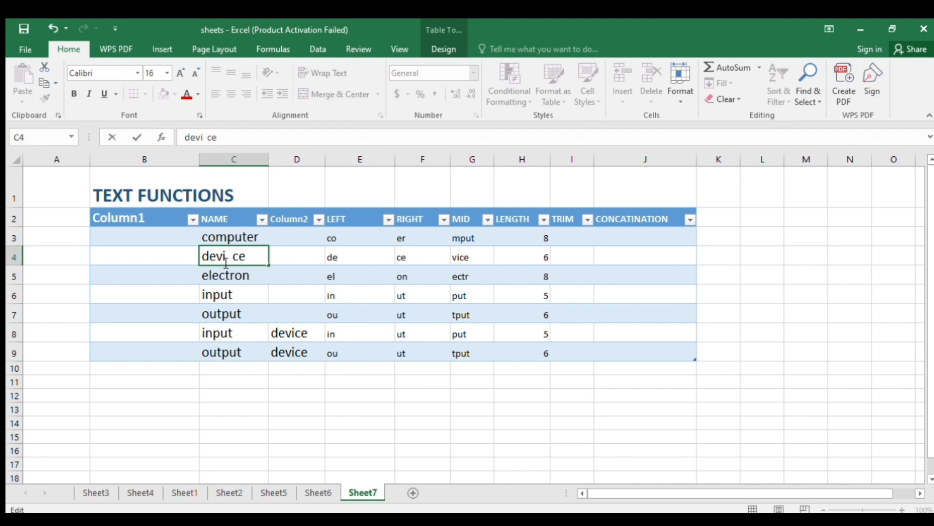
click(563, 235)
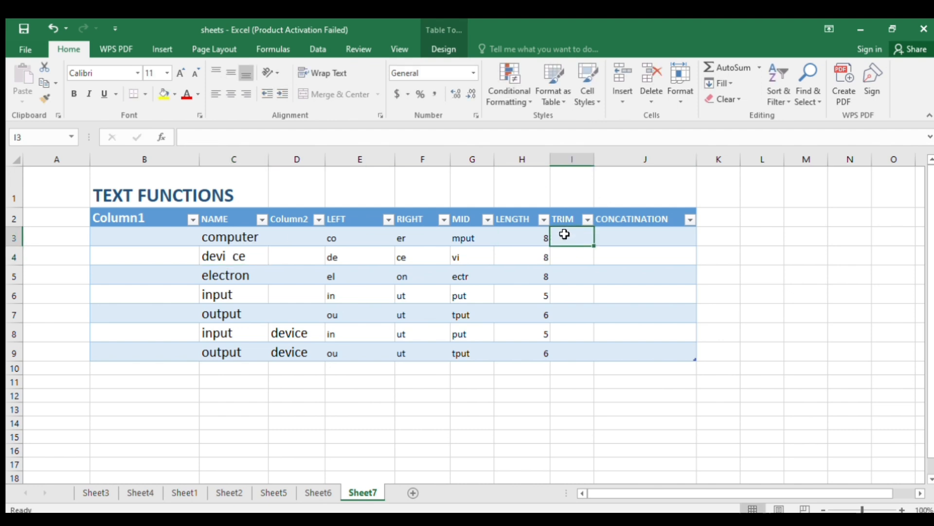
click(563, 258)
text(=)
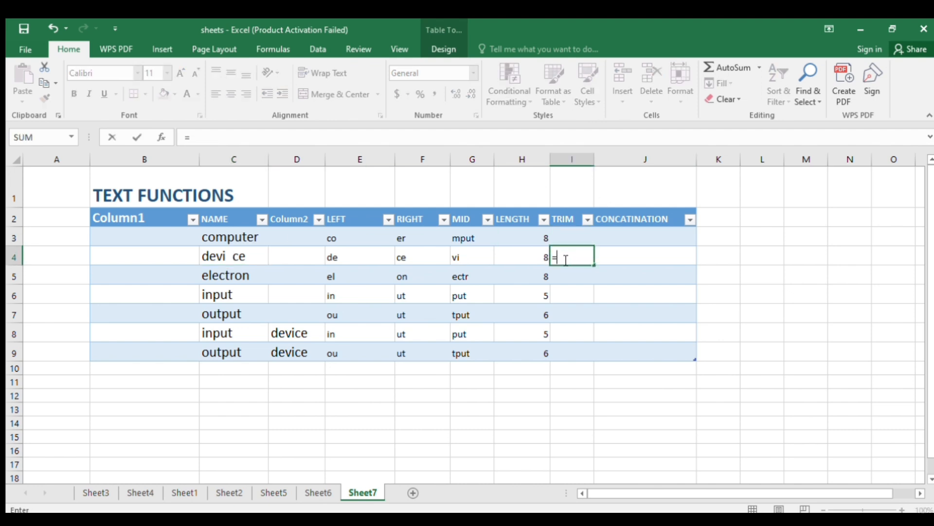
text(trim()
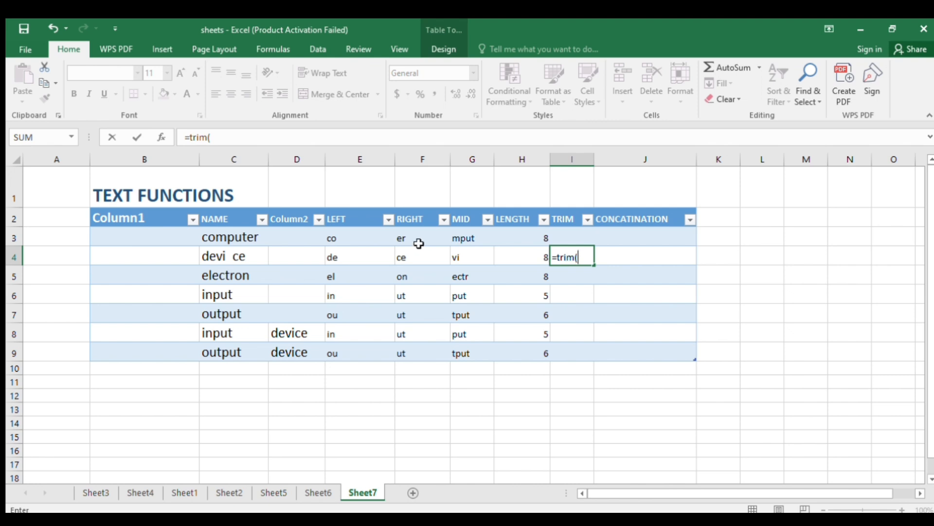
click(232, 258)
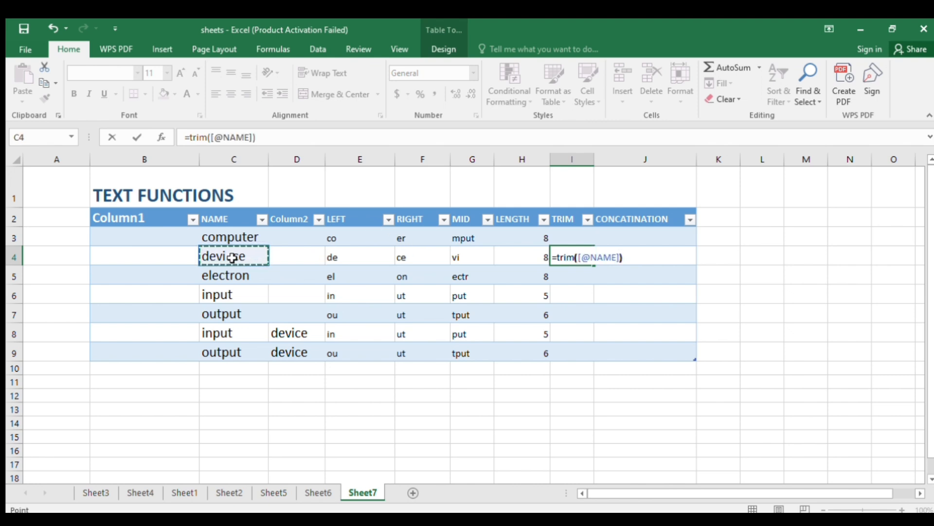
text())
key(Return)
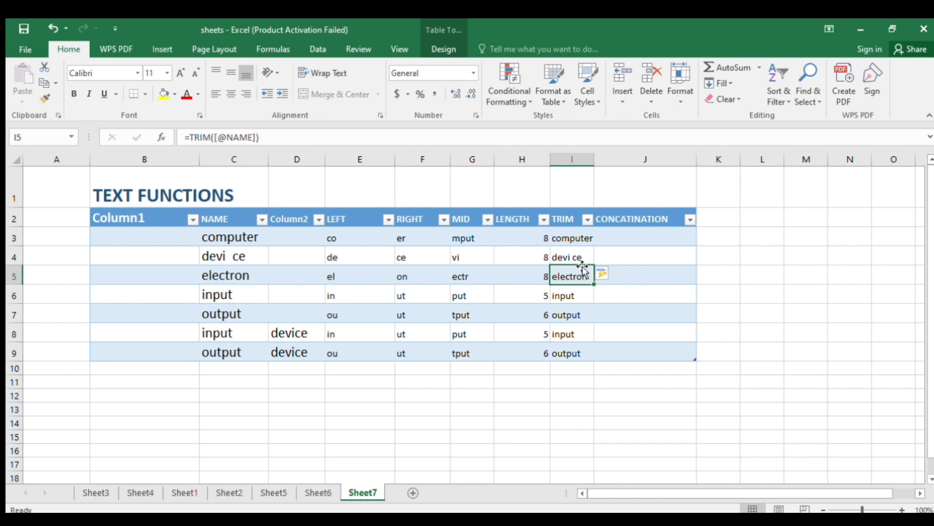
click(620, 327)
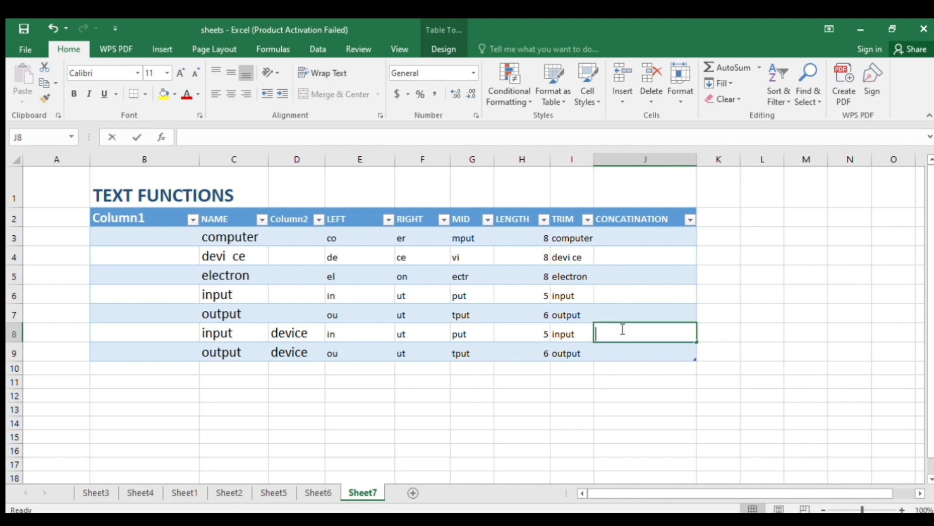
text(=)
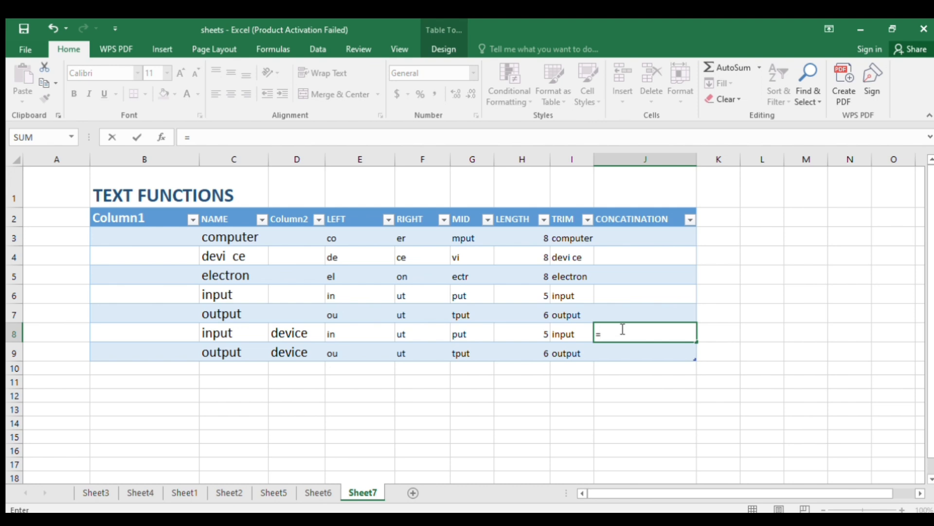
text(con)
text(catena)
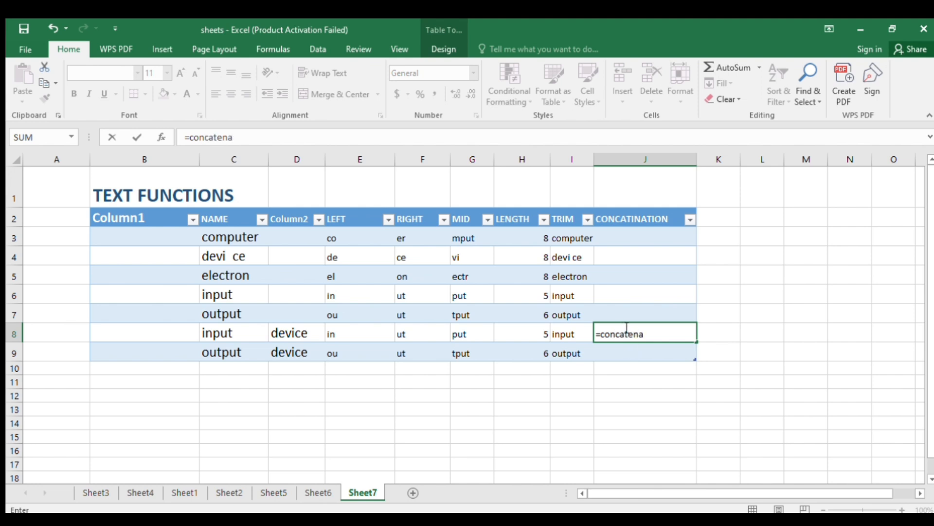
text(te()
click(225, 335)
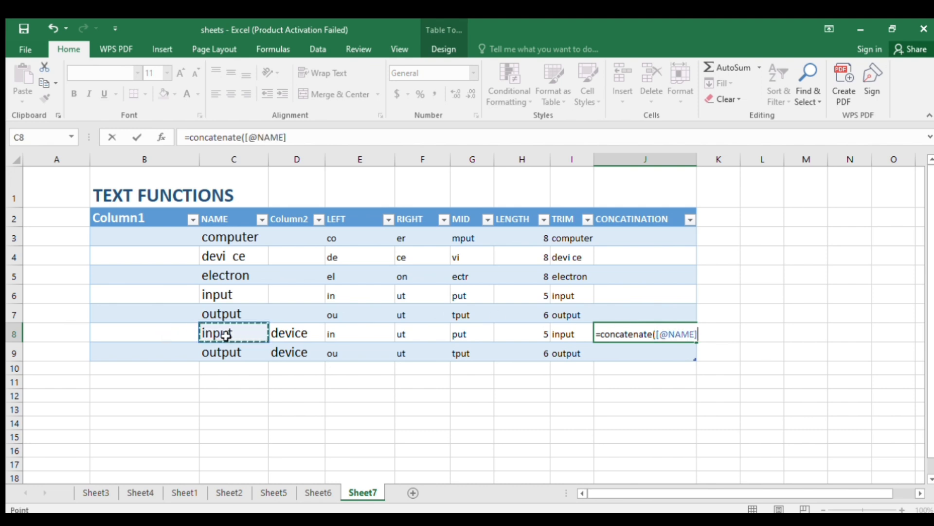
text(,[@Column2)
click(295, 331)
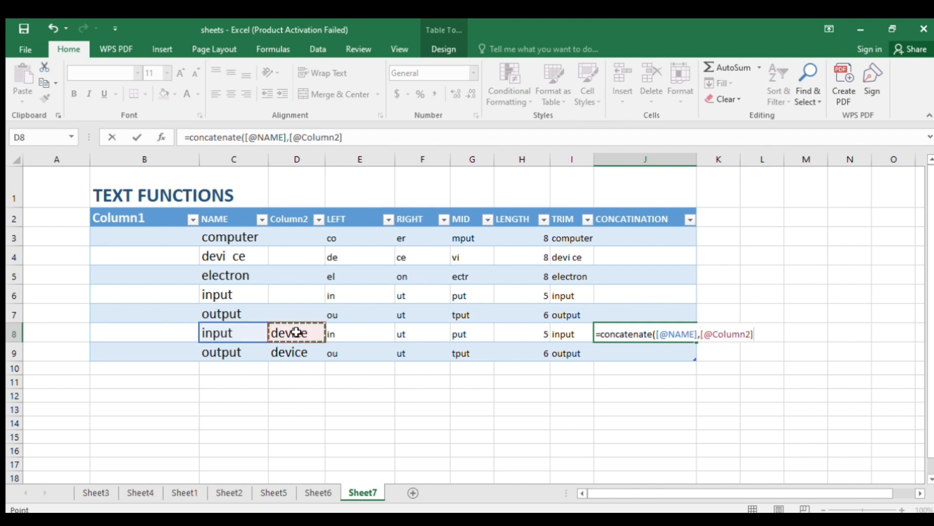
text())
key(Return)
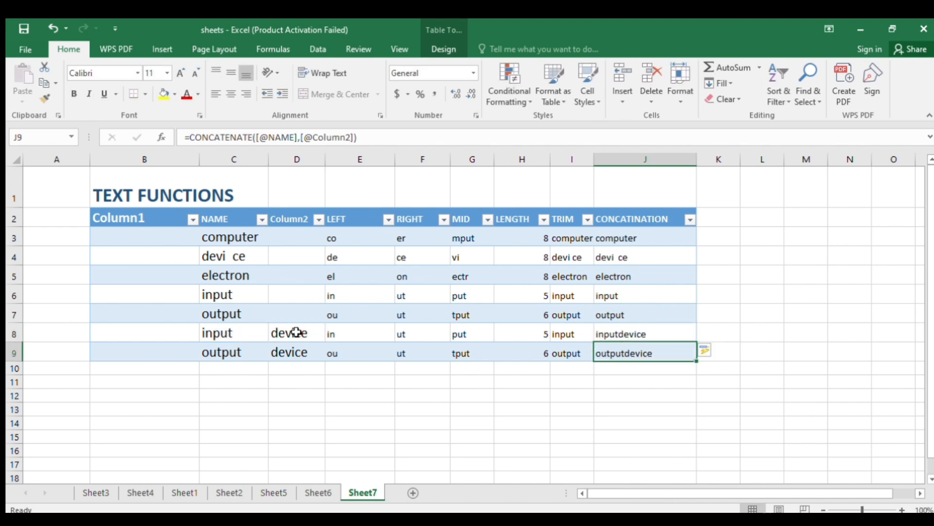